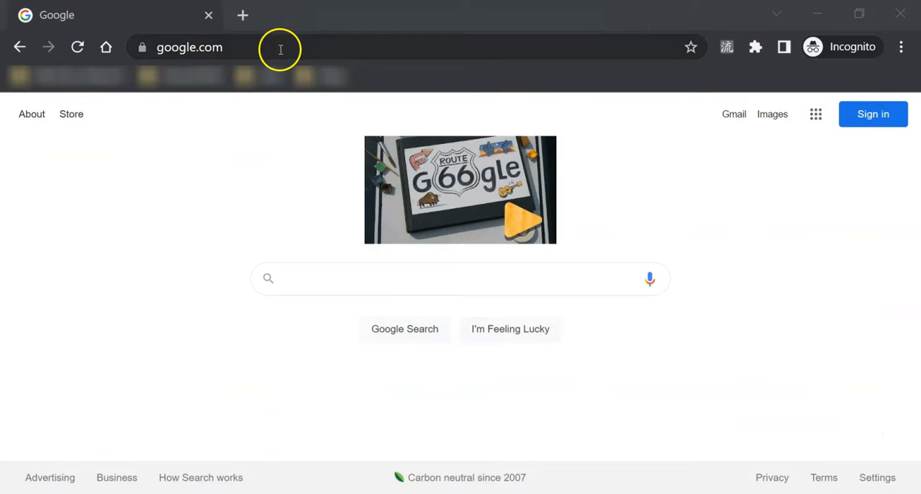
- Go to is.gd/libraryonline to load the Library Orientation for Online Students home page
left_click(281, 48)
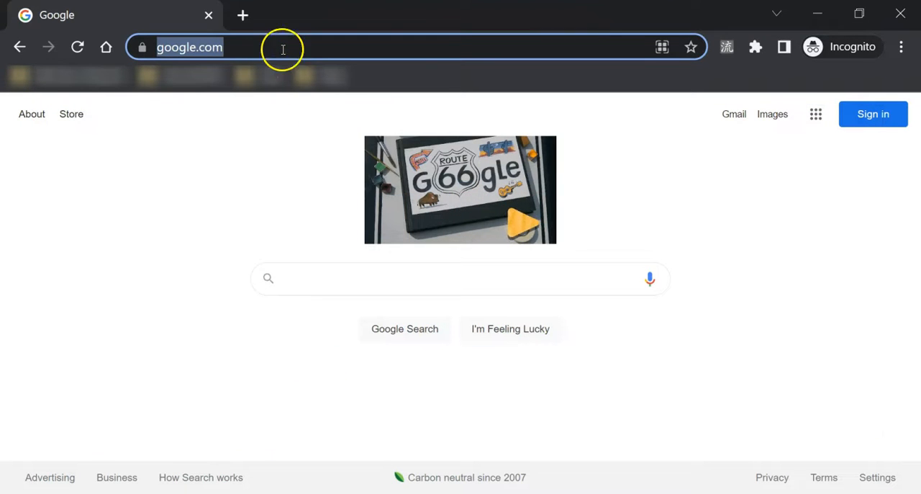
type("is.")
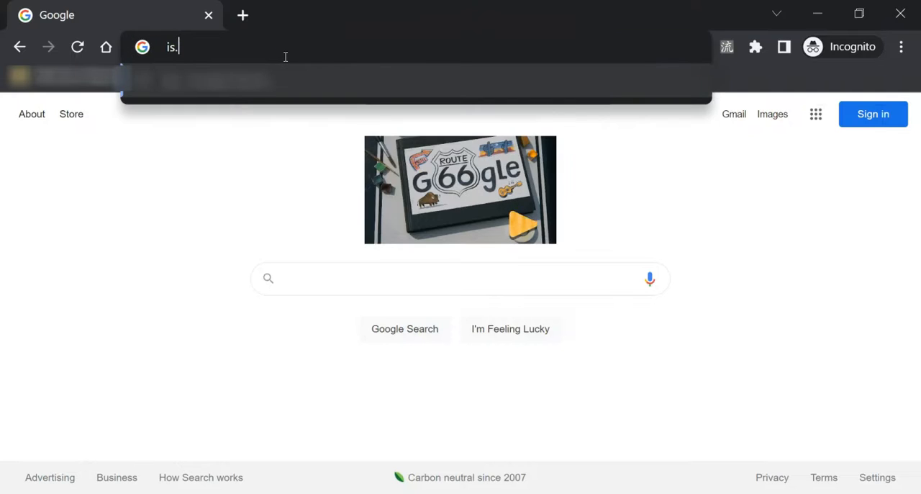
type("gd/")
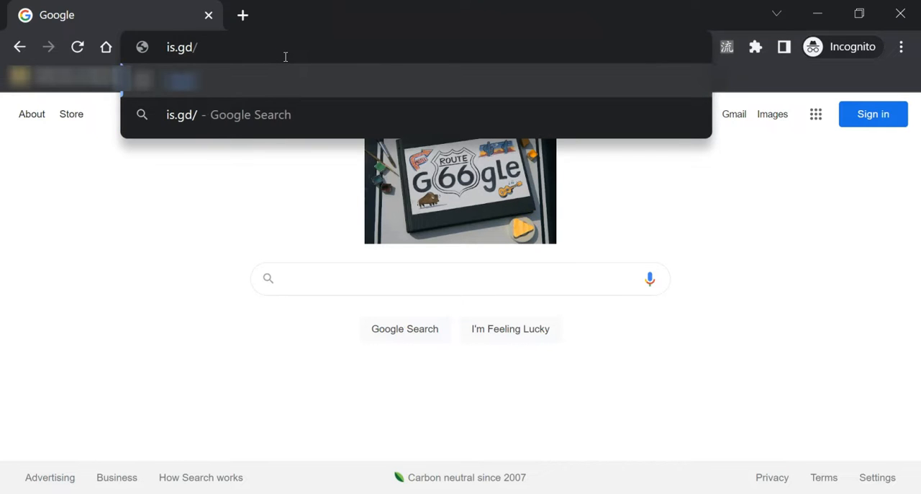
type("libraryonli")
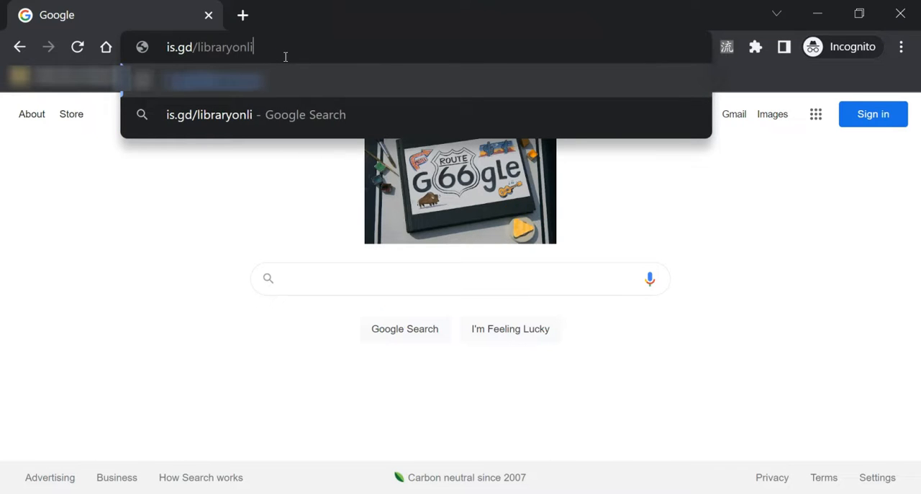
type("ne")
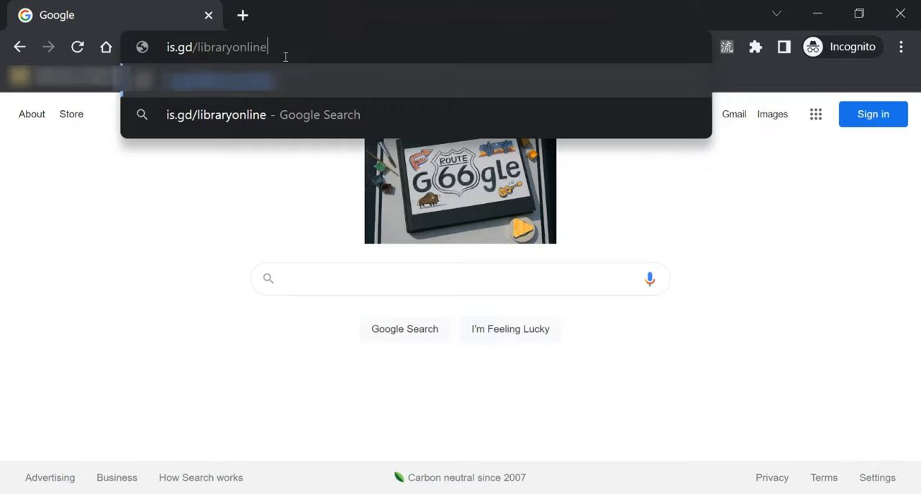
key("Return")
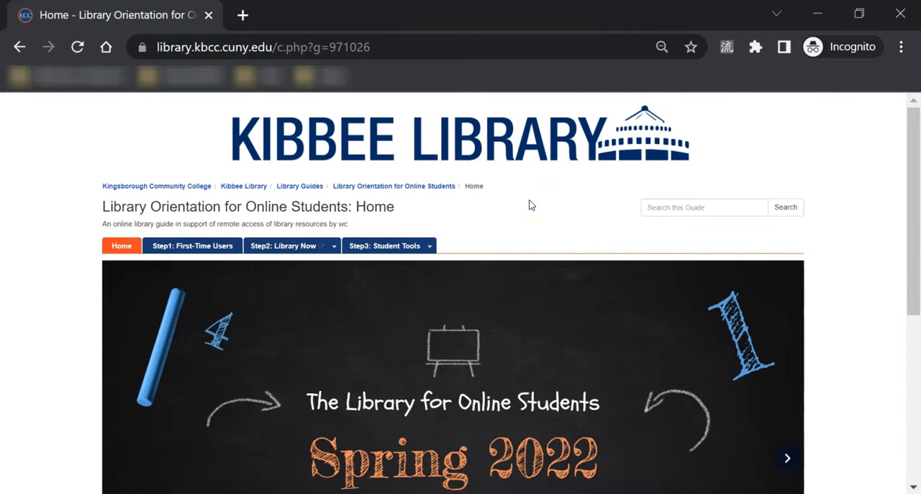
scroll(463, 267, "down", 3)
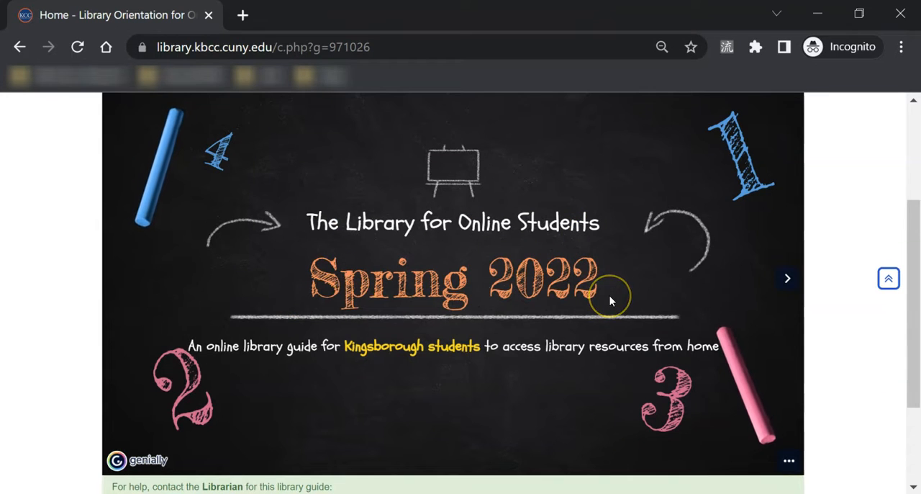
scroll(610, 299, "down", 2)
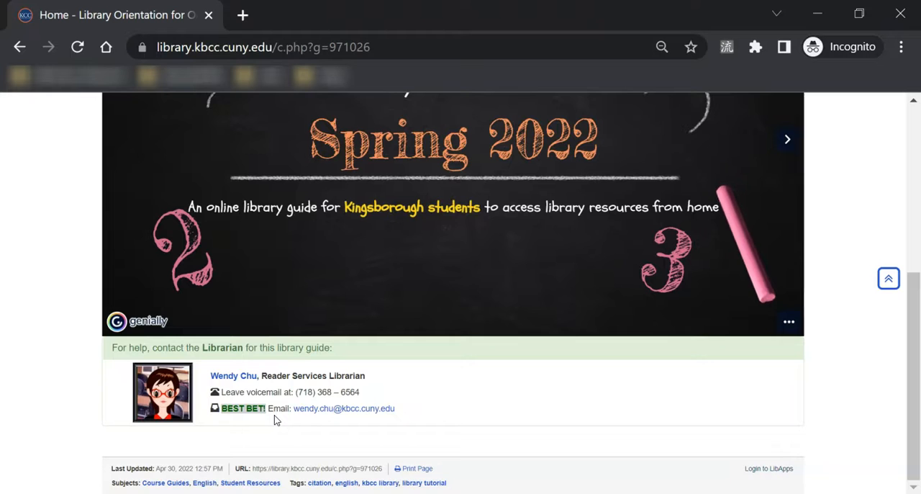
scroll(274, 414, "up", 5)
scroll(274, 413, "up", 3)
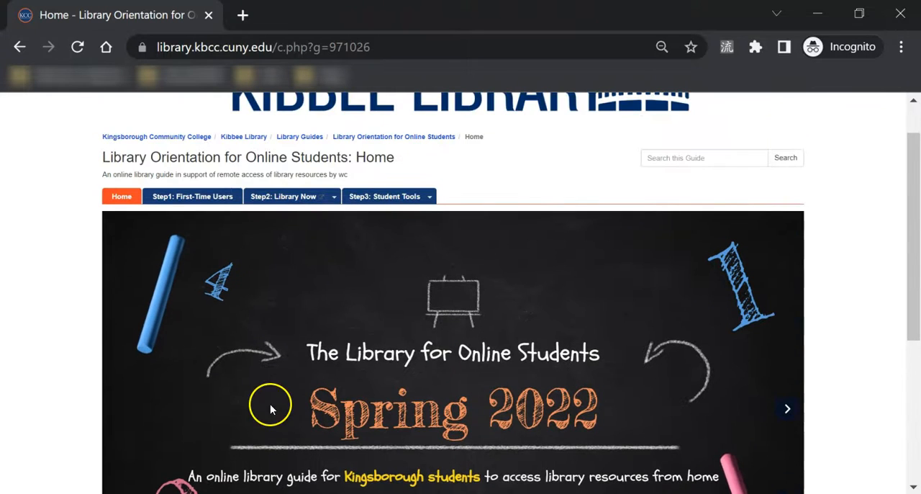
mouse_move(283, 197)
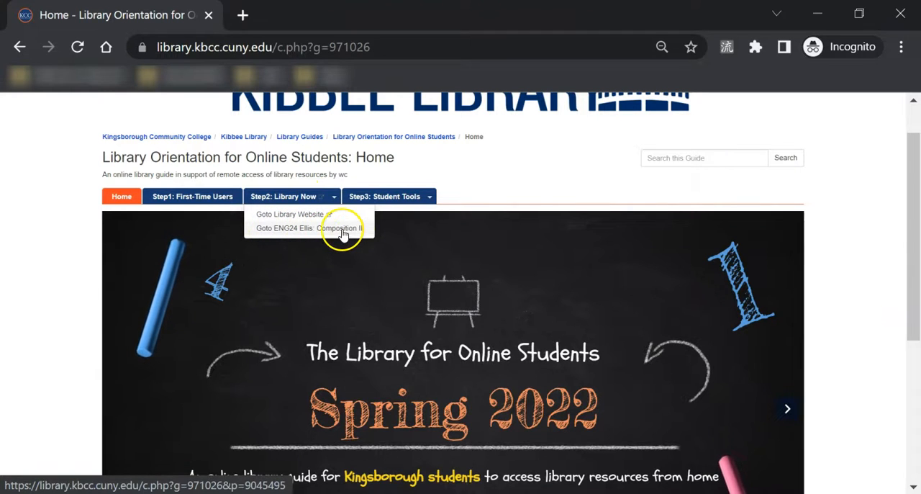
- Choose 'Goto ENG24 Ellis: Composition II' from the Step2 dropdown to reach its START section
left_click(343, 229)
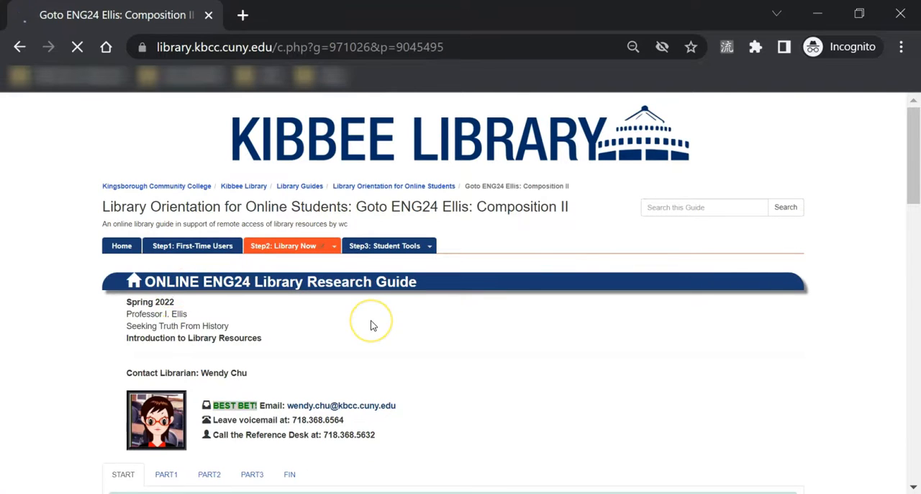
scroll(373, 324, "down", 4)
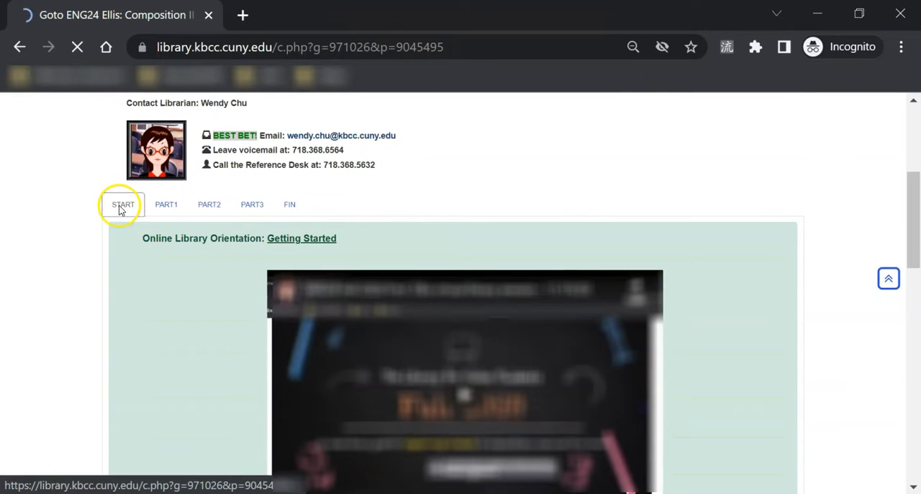